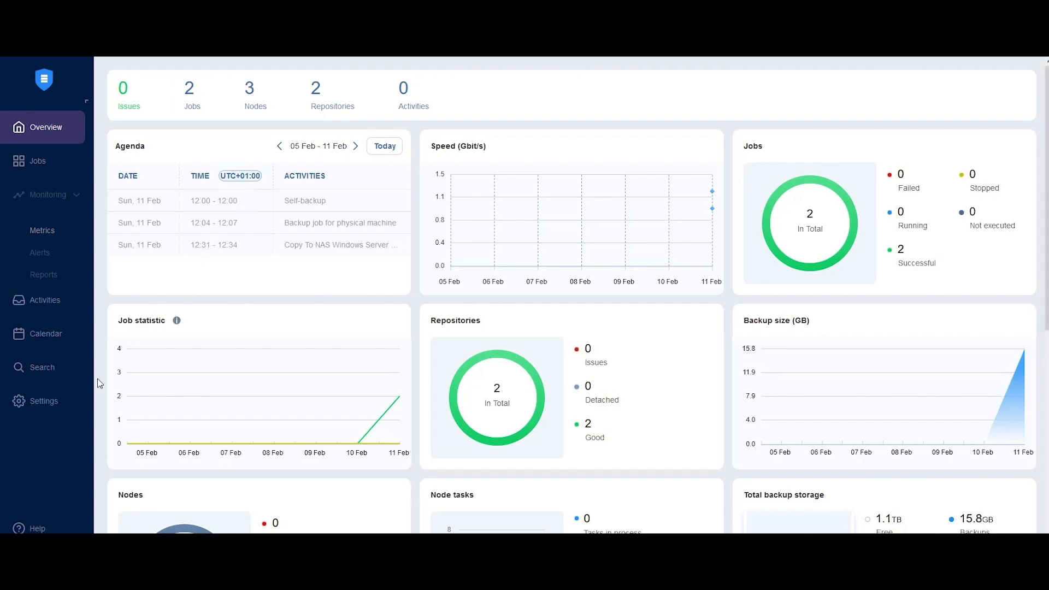
Step: Begin adding a new inventory item in the settings, choosing Physical as its platform
click(65, 397)
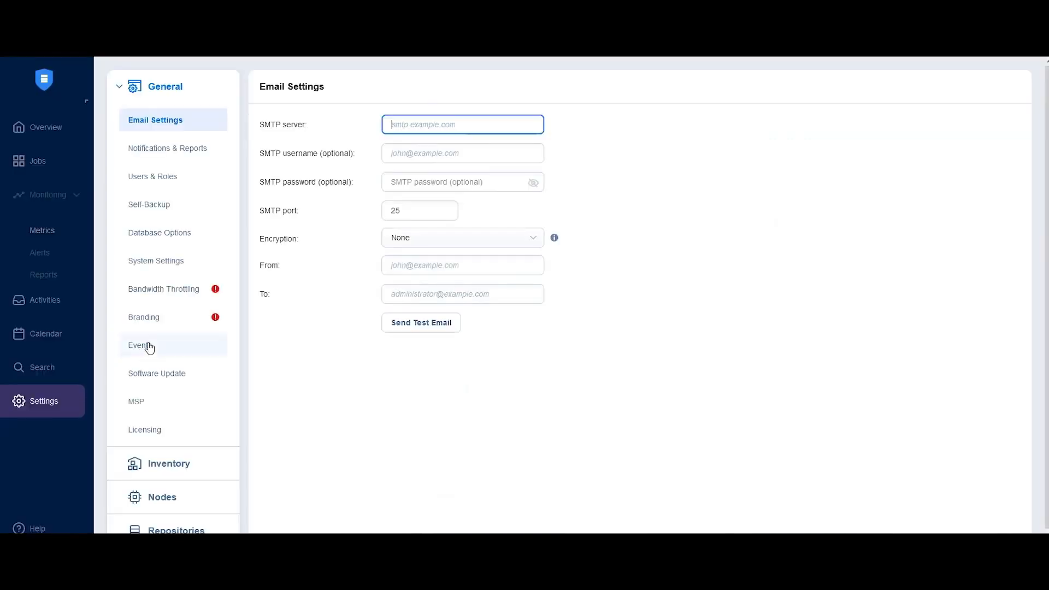
click(206, 462)
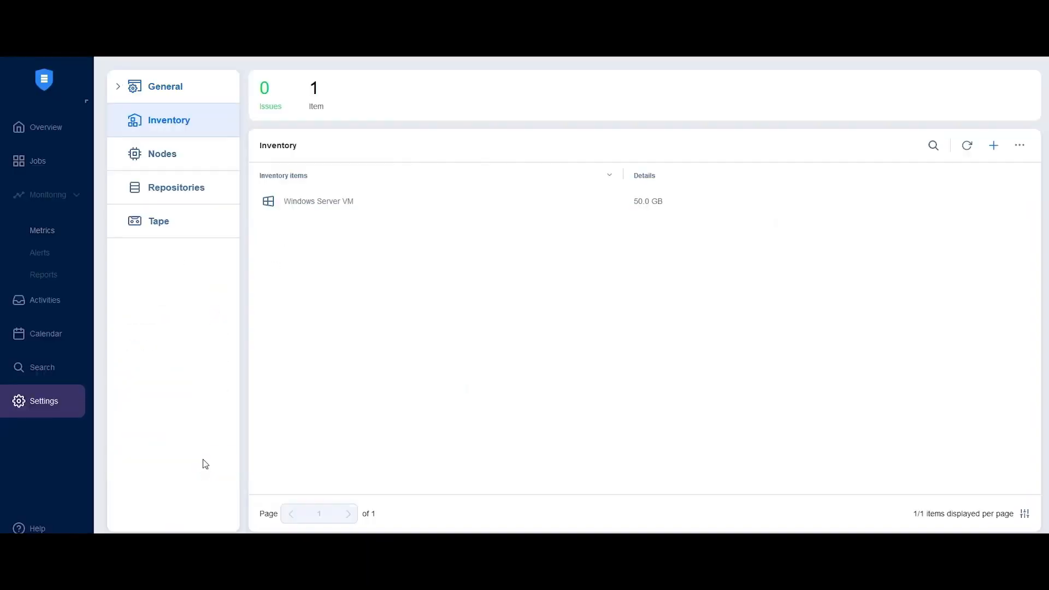
click(994, 146)
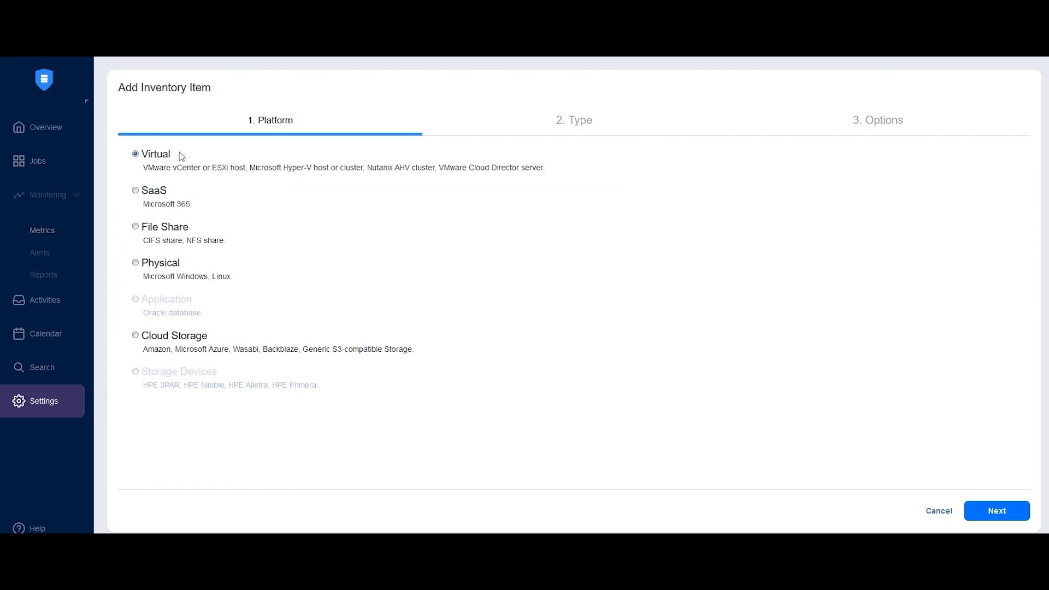
click(147, 265)
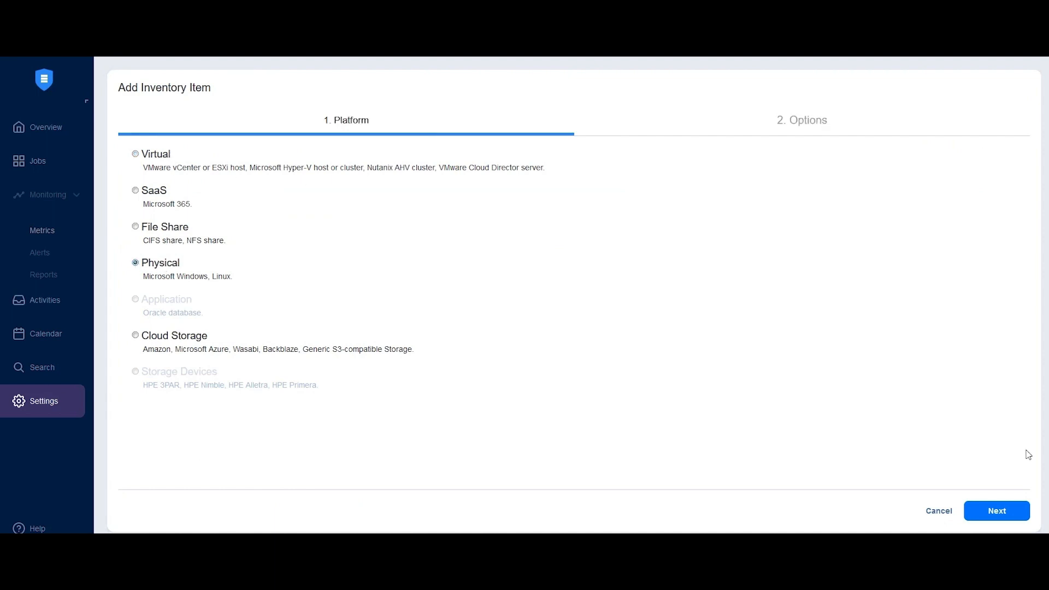
click(997, 511)
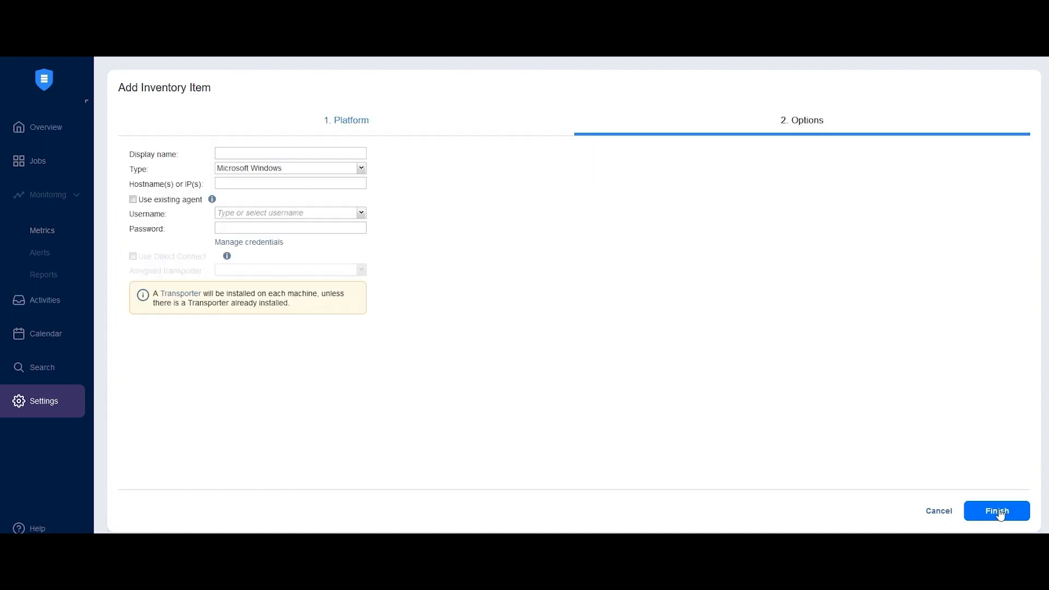
Step: Add the Linux machine with display name Alma VM and IP 192.168.1.11, using the root username and entering the account password
click(333, 170)
click(276, 196)
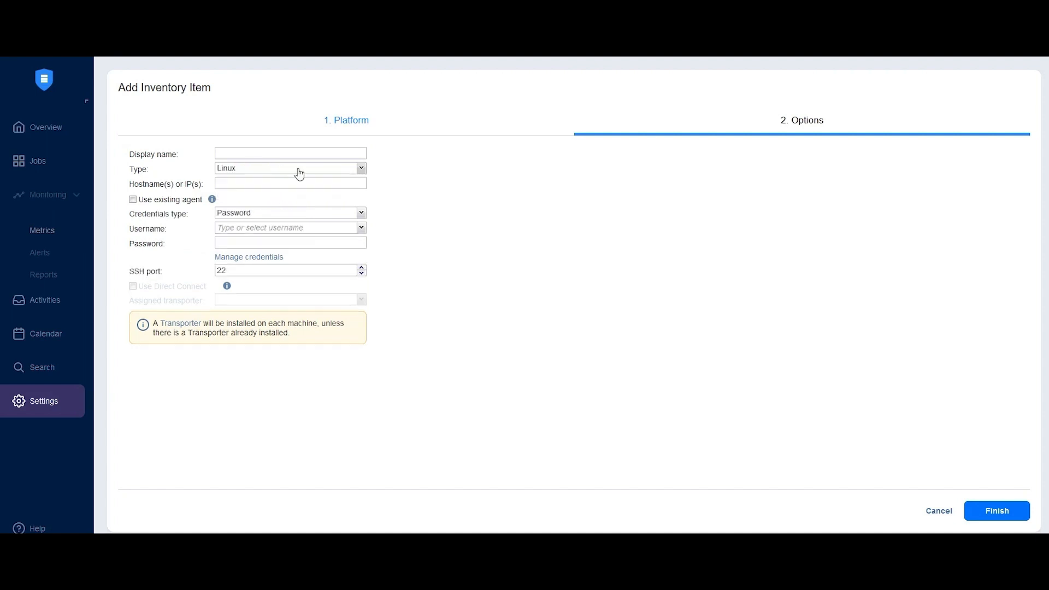
click(264, 150)
text(Alma VM)
click(241, 185)
text(192.168.1.11)
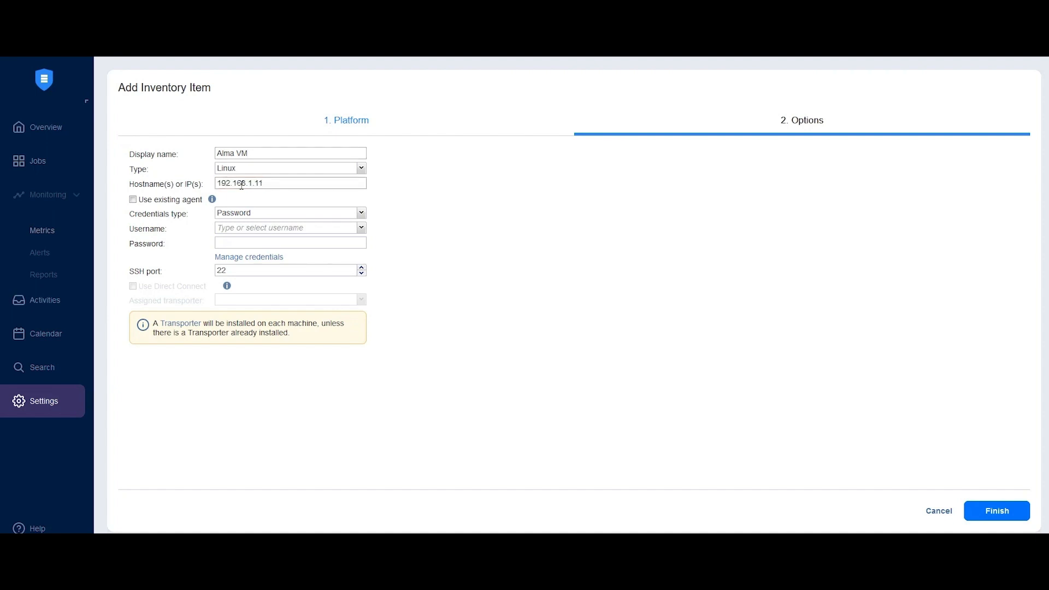
click(267, 229)
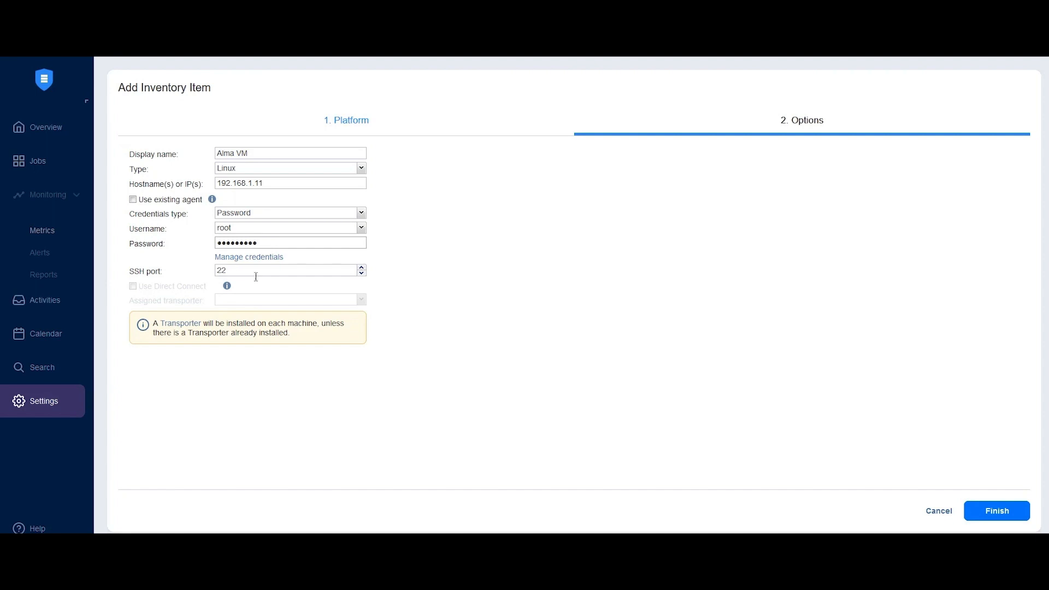
click(1004, 514)
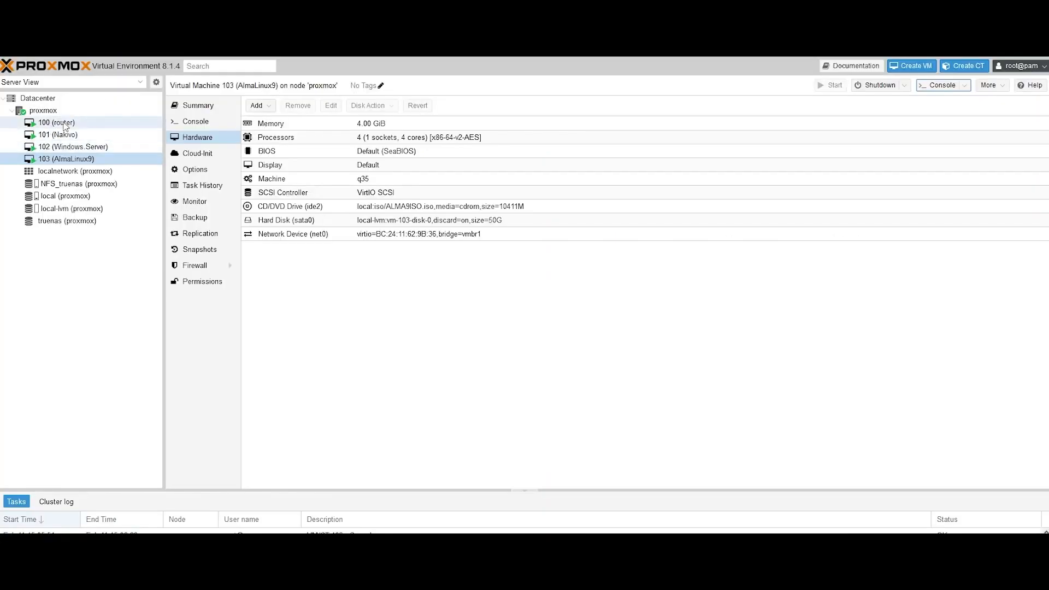
Step: Switch to Proxmox and look through the router, Nakivo, Windows.Server and AlmaLinux virtual machines
click(64, 123)
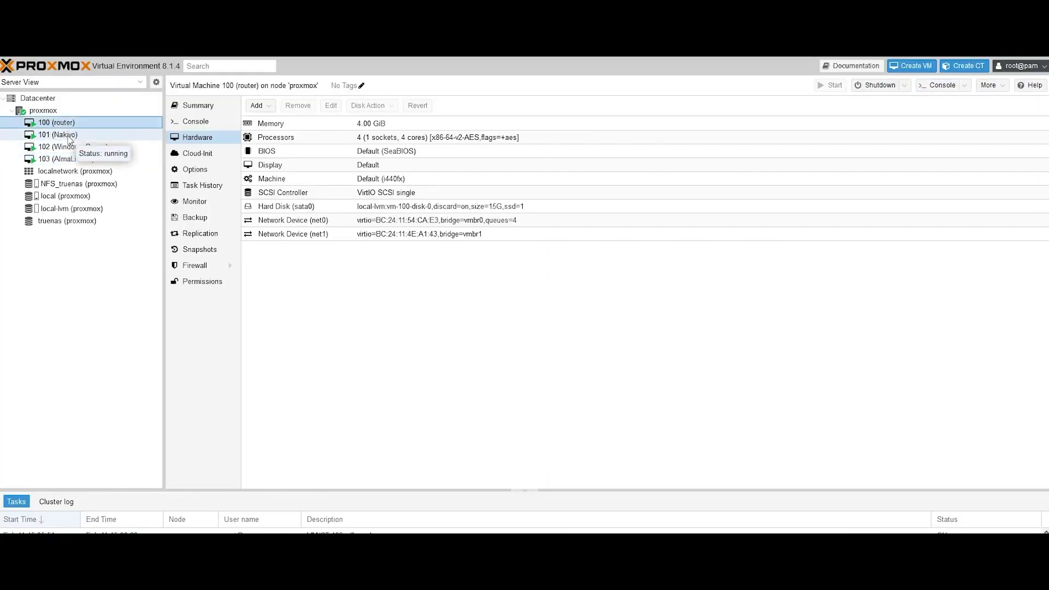
click(69, 136)
click(76, 149)
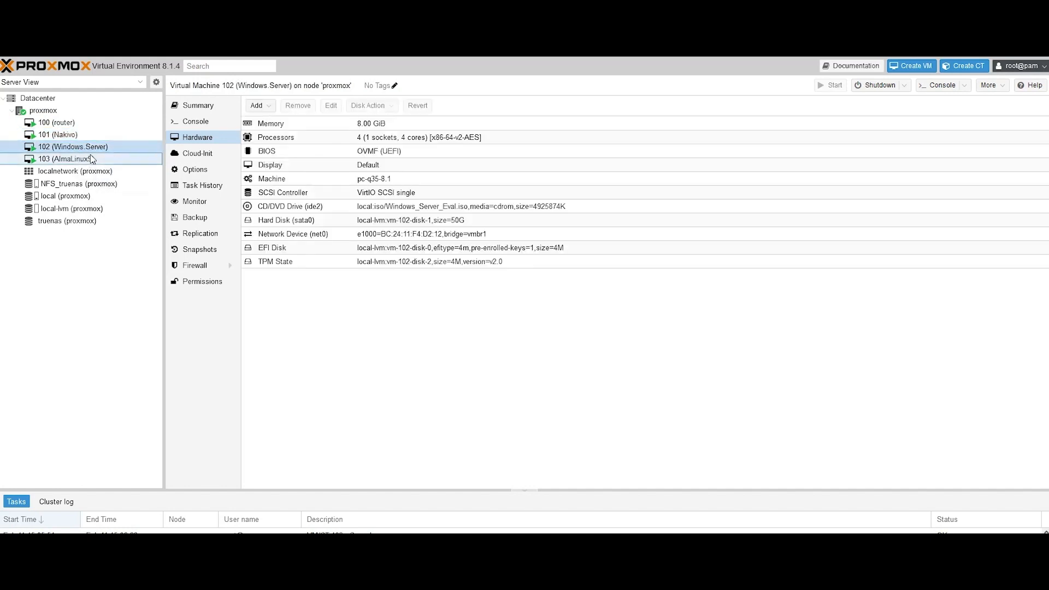
click(91, 158)
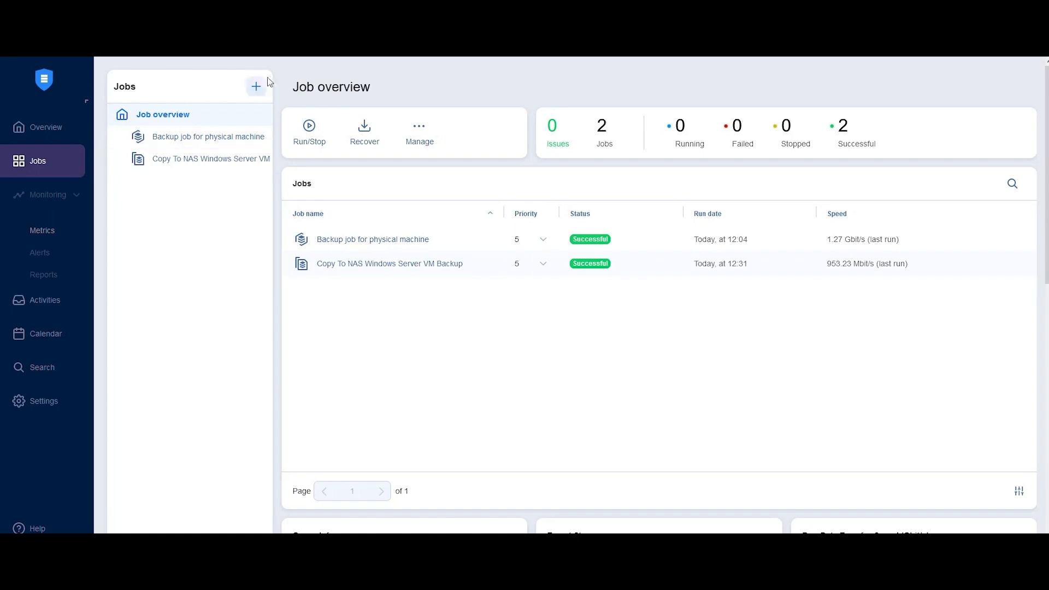
Step: Back in the NAKIVO jobs, start a new backup job for physical machine and include Alma VM from the Linux machines
click(257, 89)
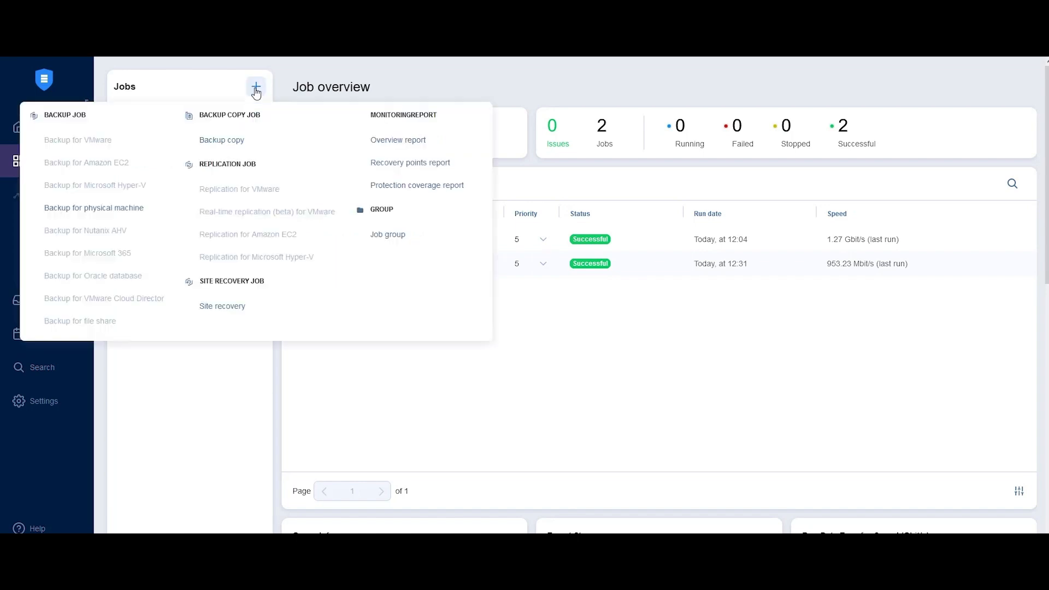
click(99, 209)
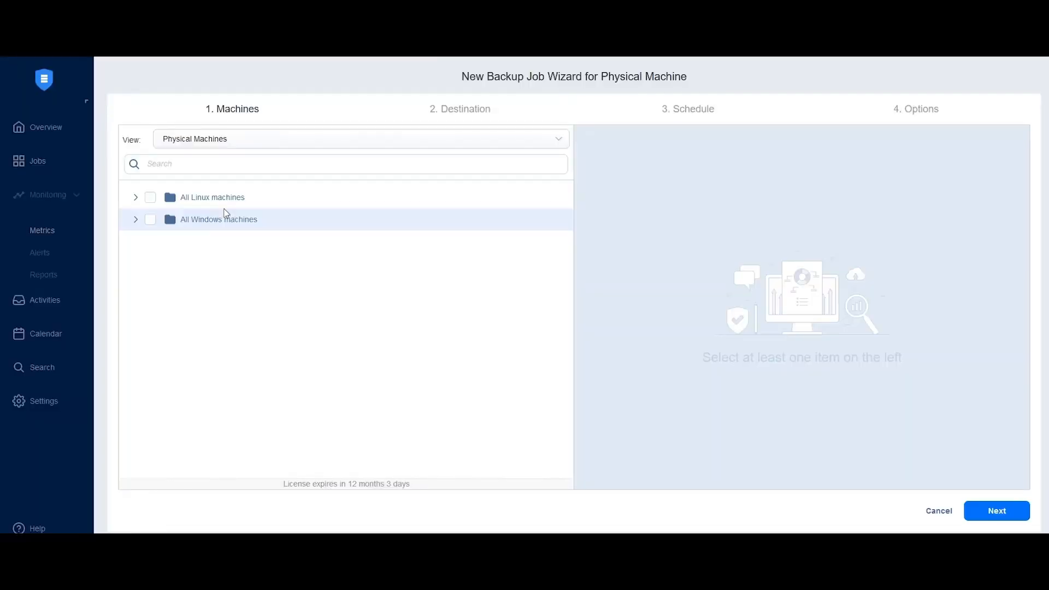
click(136, 198)
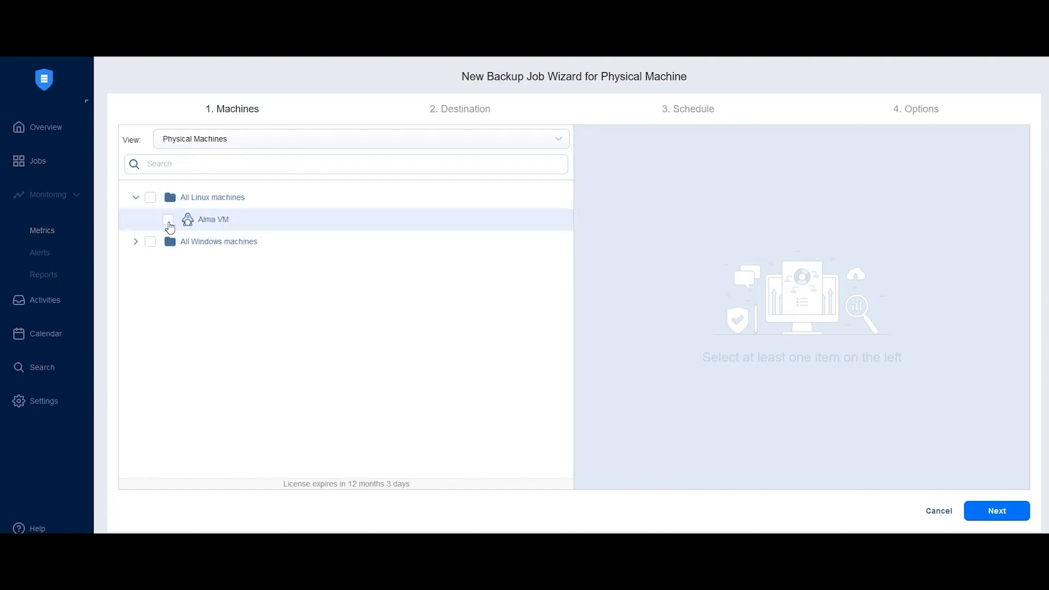
click(168, 221)
click(994, 514)
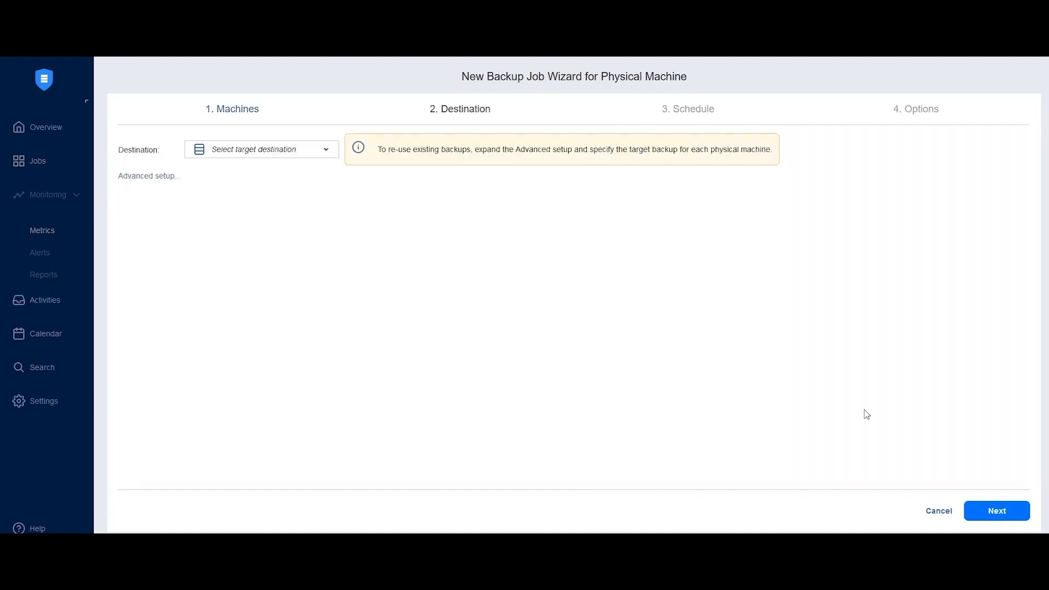
Step: Choose the Proxmox Onboard repository as the backup destination and continue to the schedule
click(326, 153)
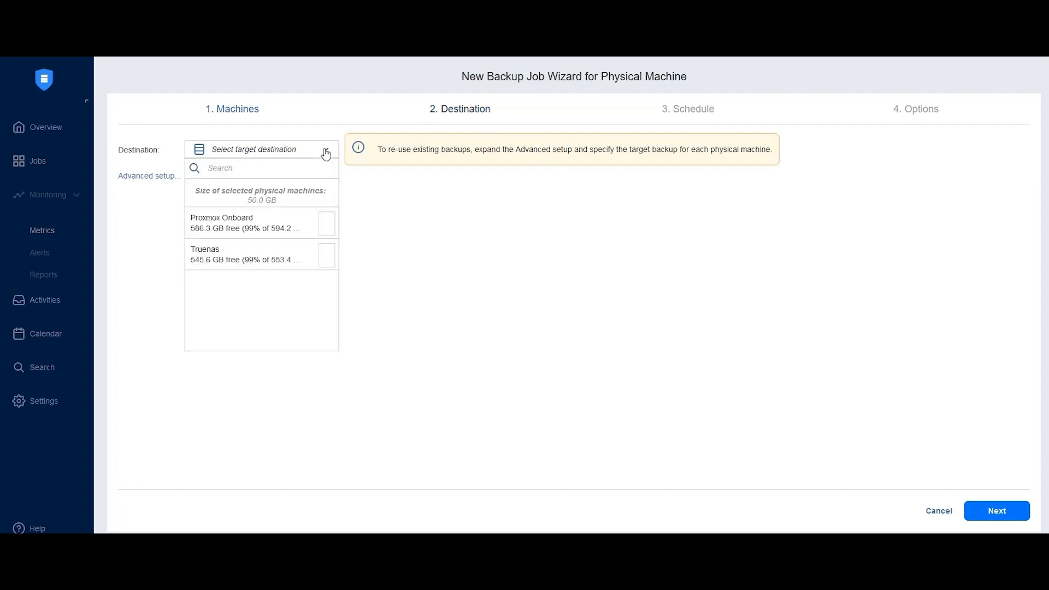
click(279, 224)
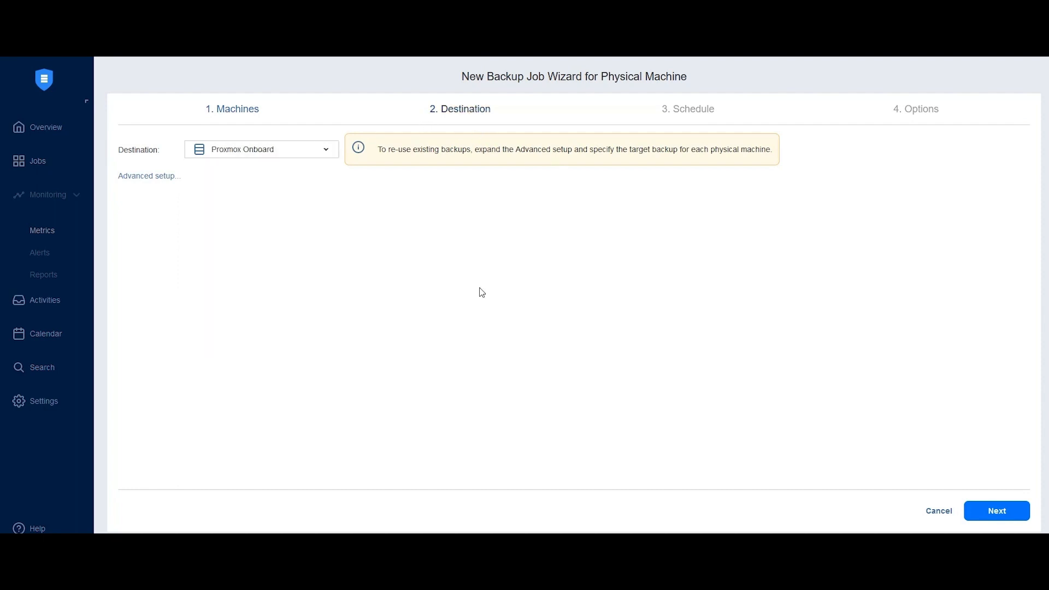
click(987, 511)
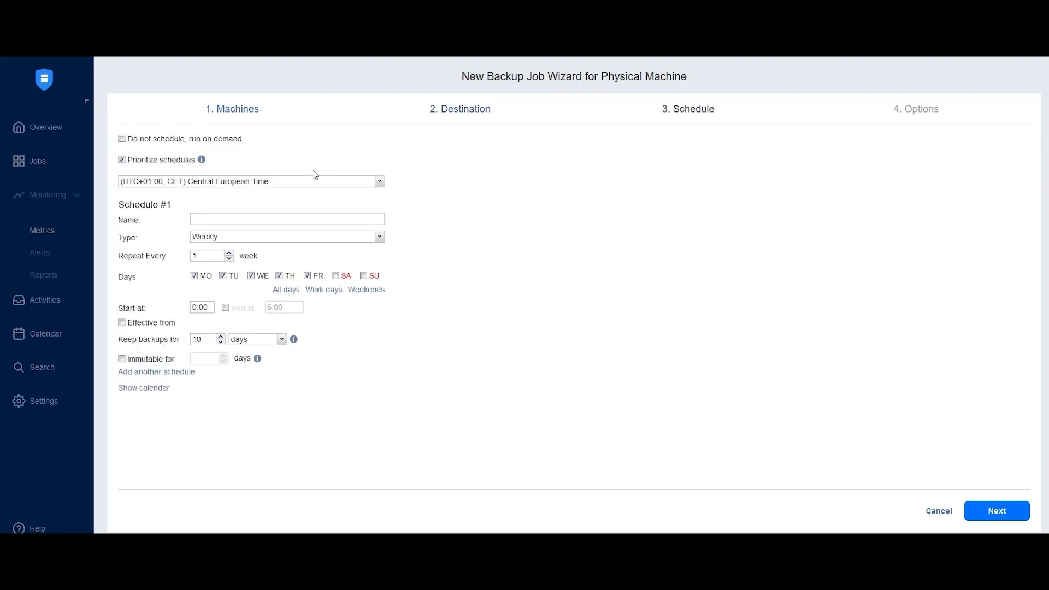
Step: Try the option to run the job on demand without a schedule
click(209, 144)
click(209, 143)
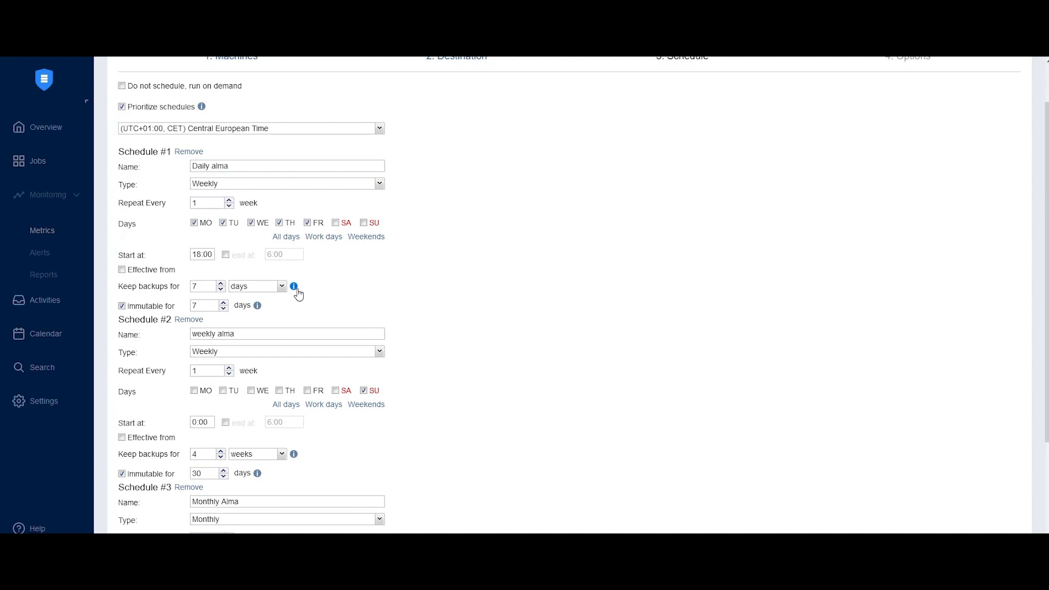
Step: Review the days, start times, retention and immutability settings of the daily, weekly and monthly Alma schedules
scroll(298, 292, down, 1)
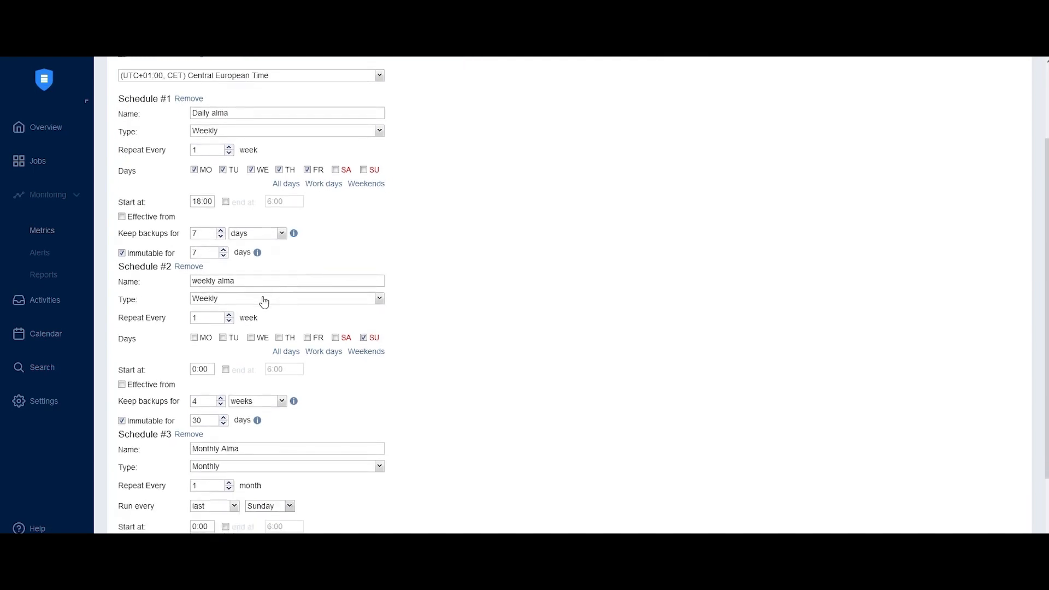
scroll(251, 287, down, 1)
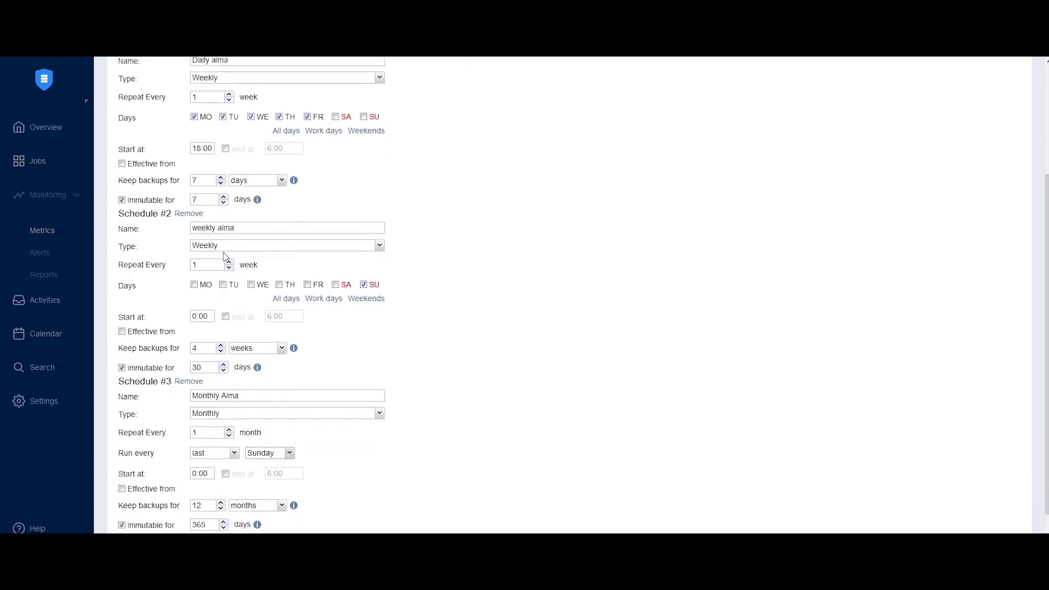
scroll(233, 313, down, 2)
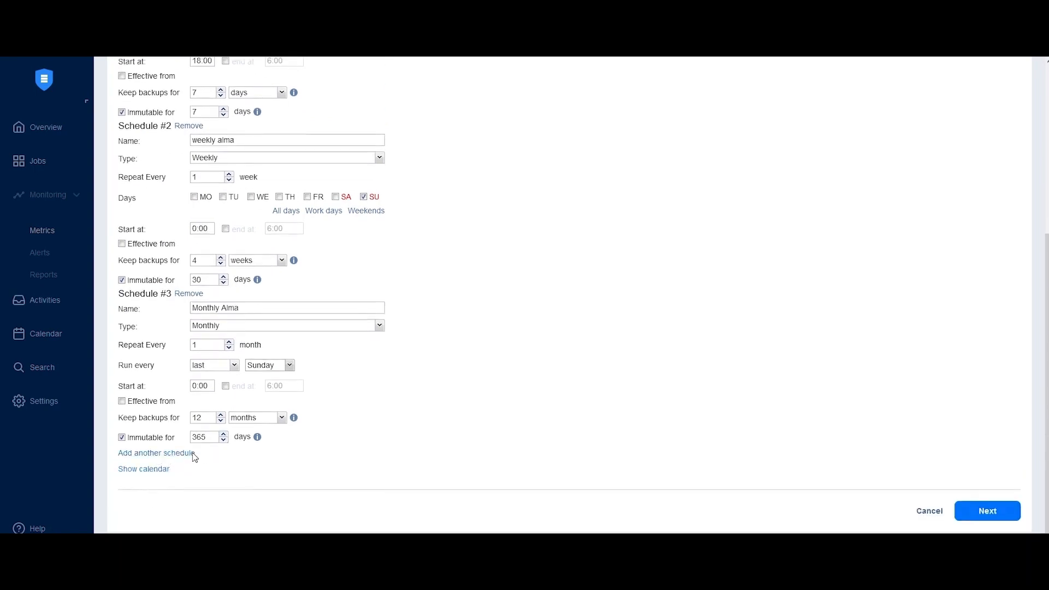
scroll(241, 410, up, 4)
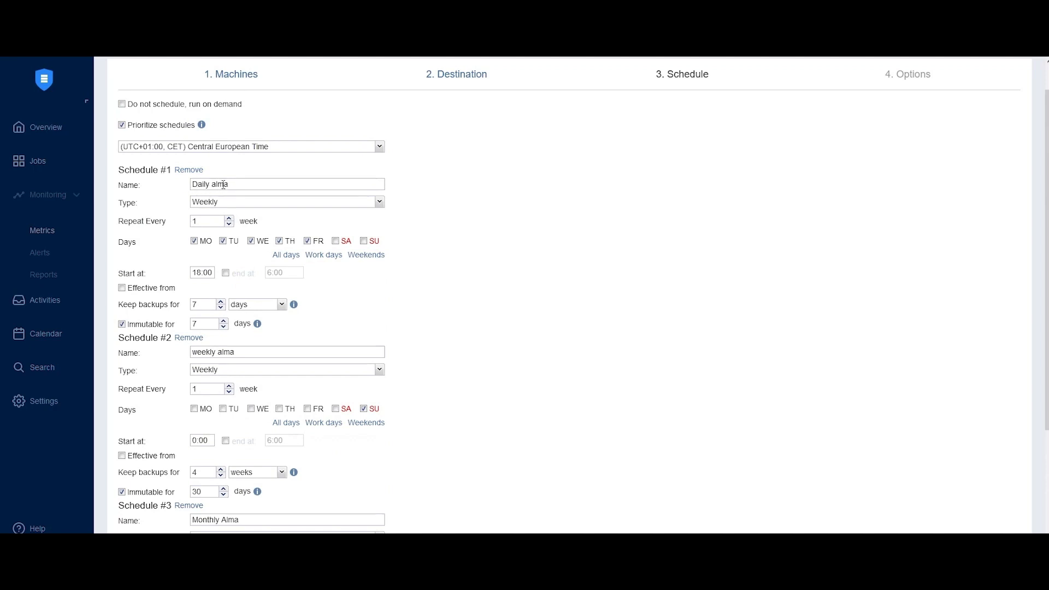
click(239, 184)
triple_click(212, 182)
scroll(241, 249, down, 1)
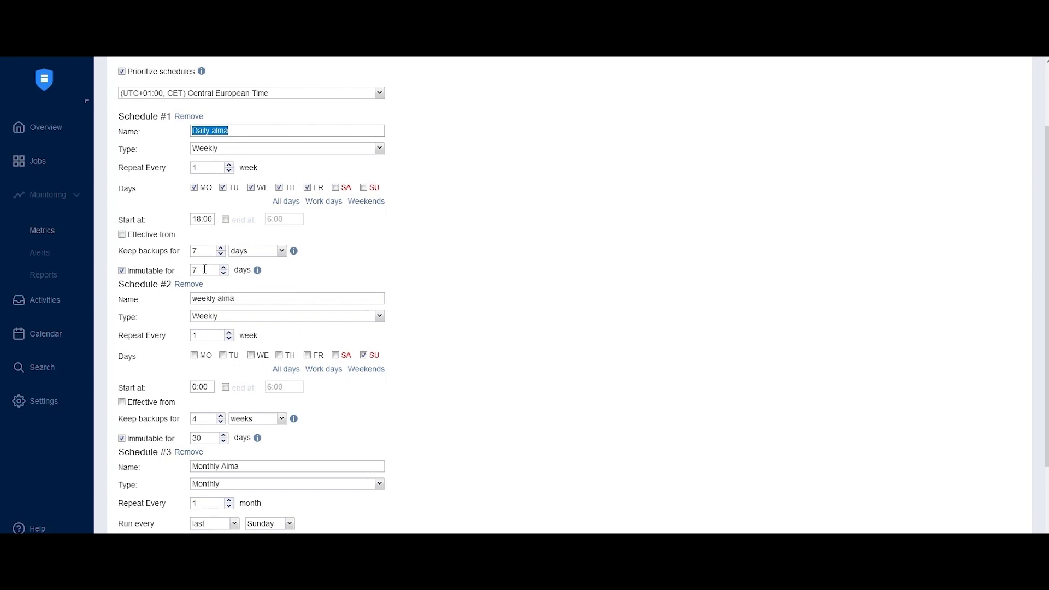
scroll(218, 269, down, 1)
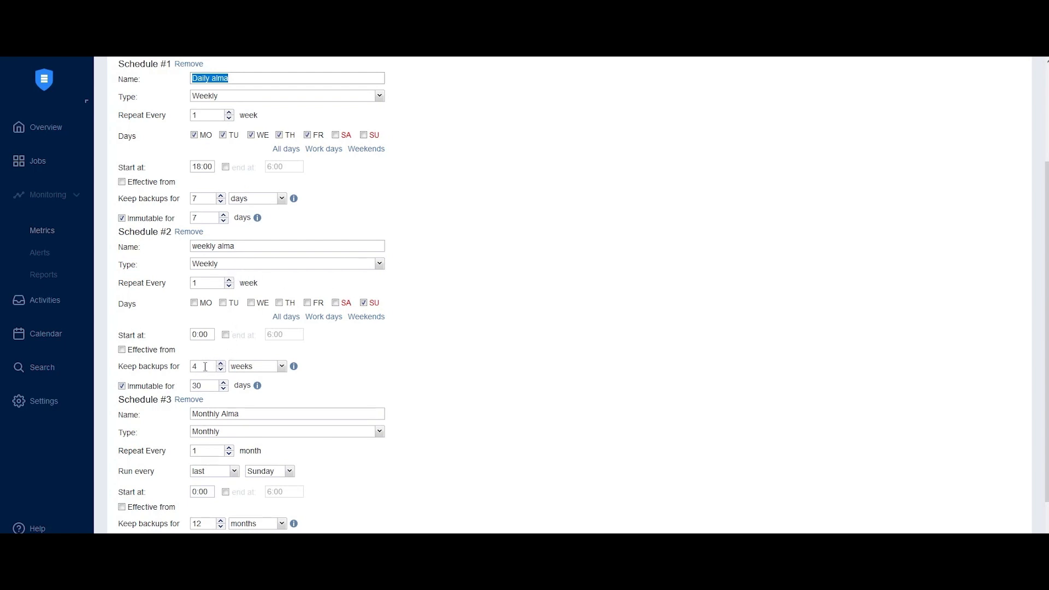
scroll(206, 386, down, 2)
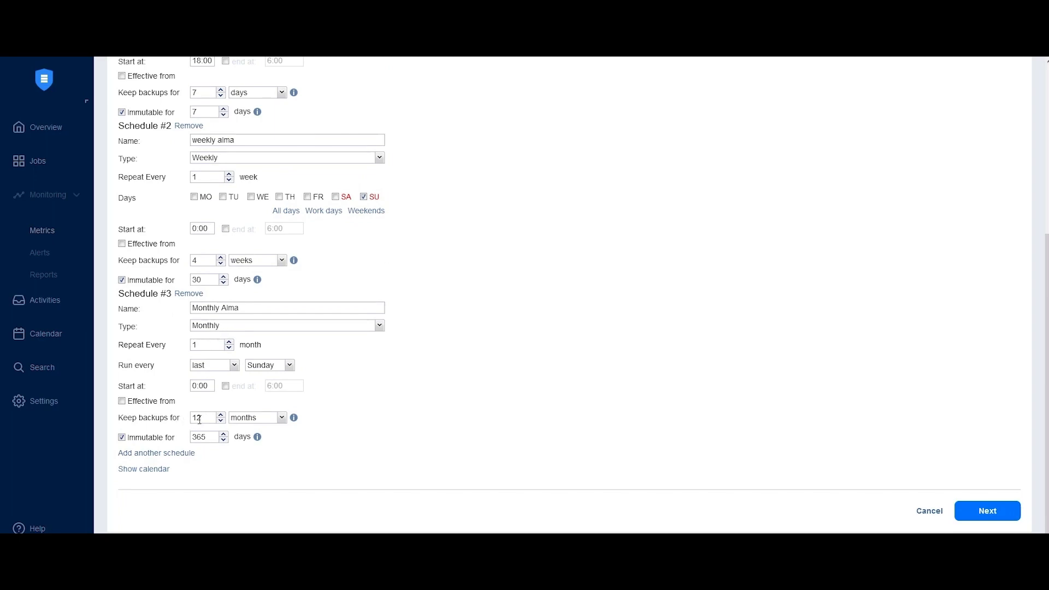
scroll(385, 395, up, 3)
scroll(389, 379, down, 3)
Step: Set full backups to every Sunday in Active full mode, and finish and run the job for all physical machines on the Weekly schedule
click(987, 510)
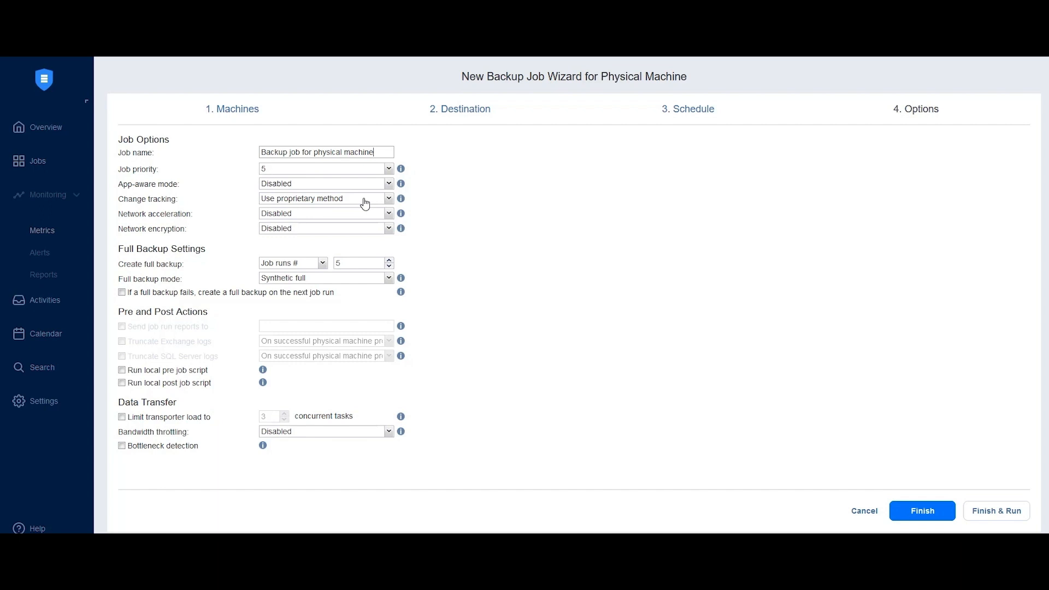
click(322, 264)
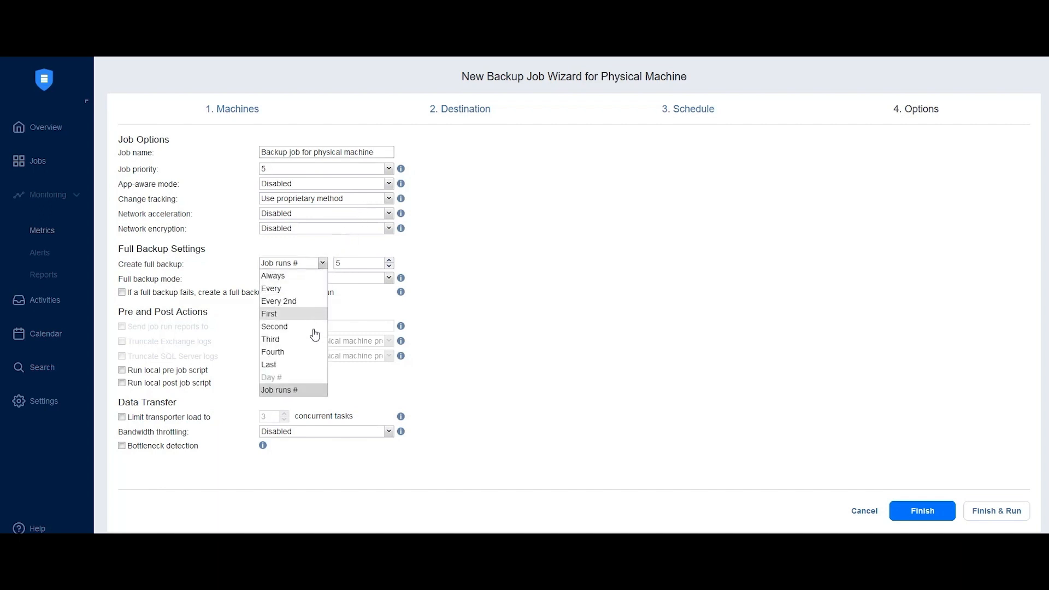
click(291, 288)
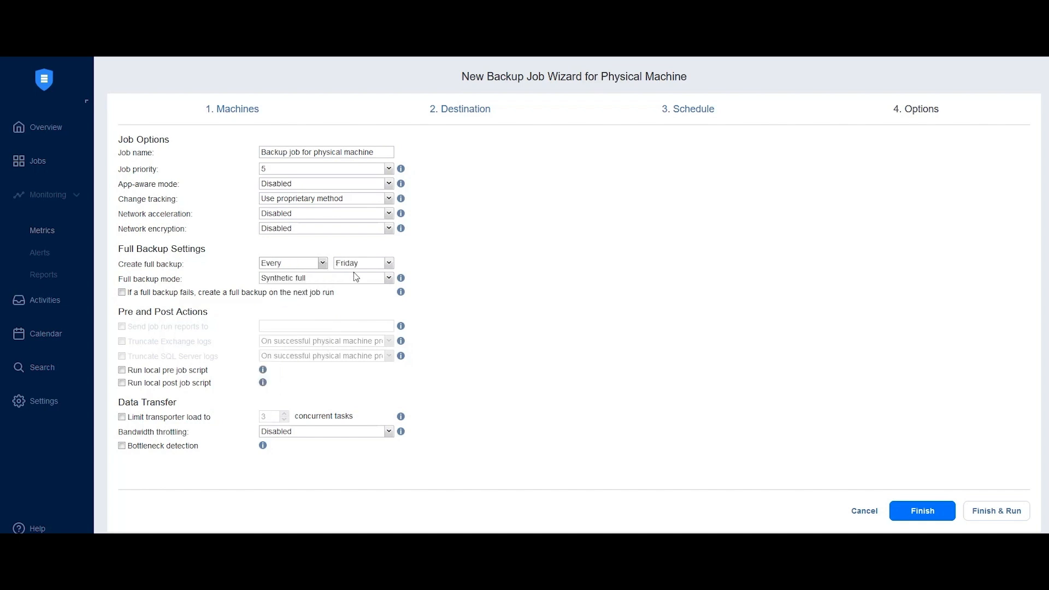
click(388, 264)
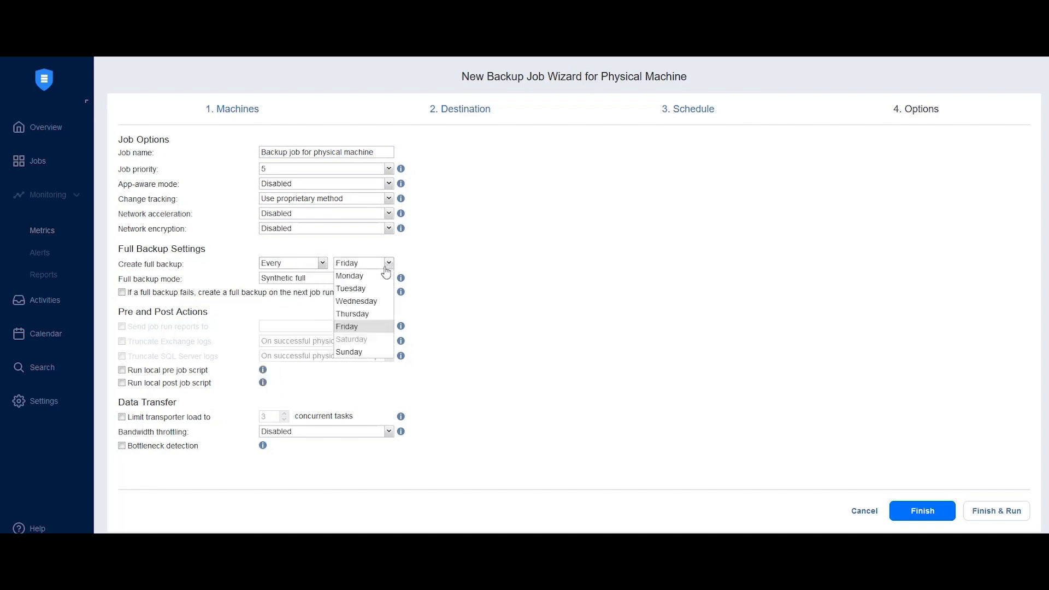
click(363, 355)
click(336, 279)
click(278, 304)
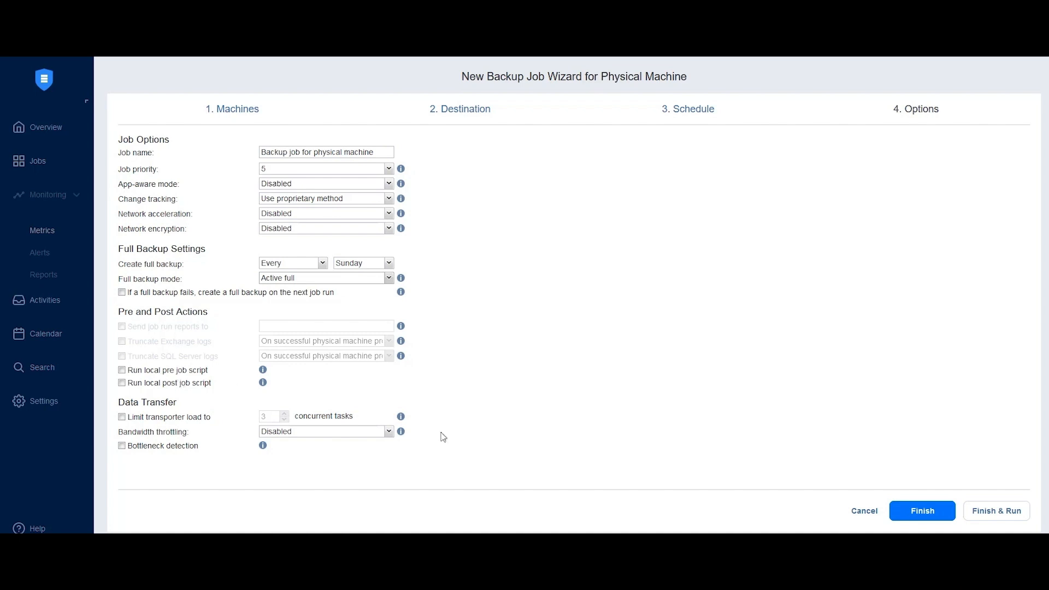
click(990, 511)
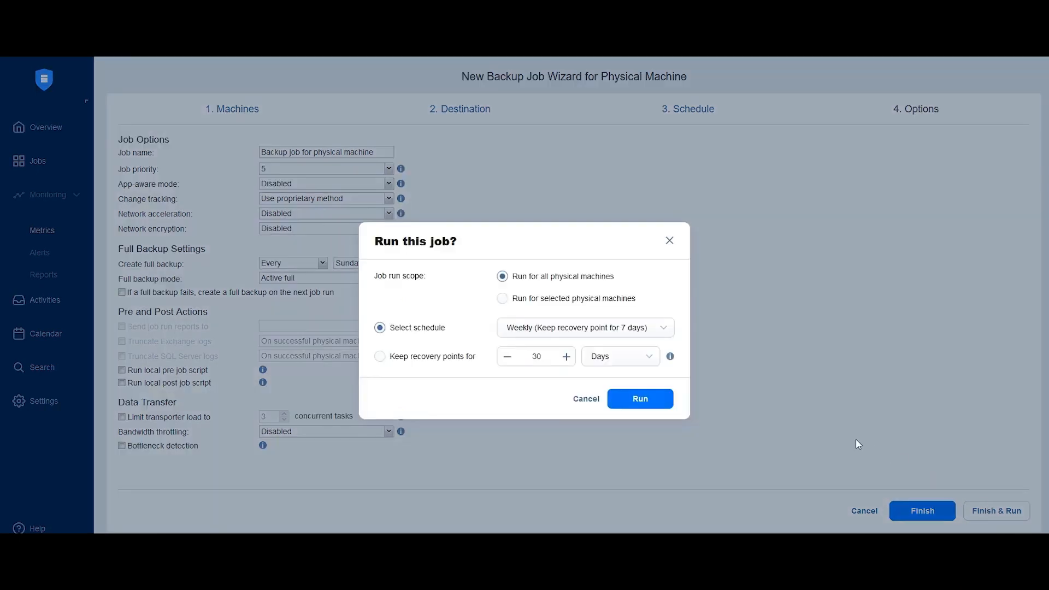
click(655, 402)
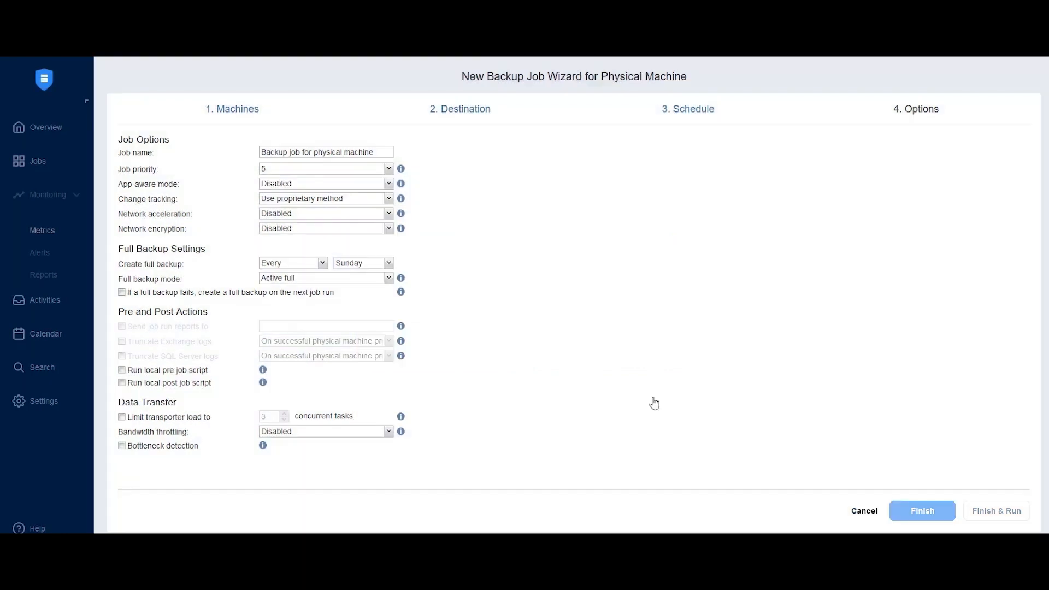